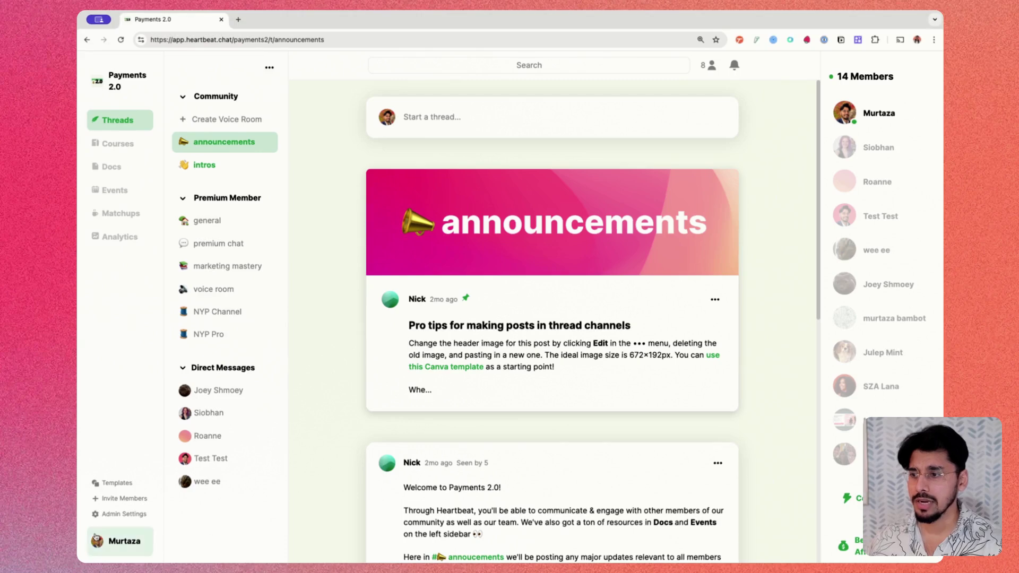
- Open the Paid Membership offer's details from the offers in the community's admin settings
click(124, 519)
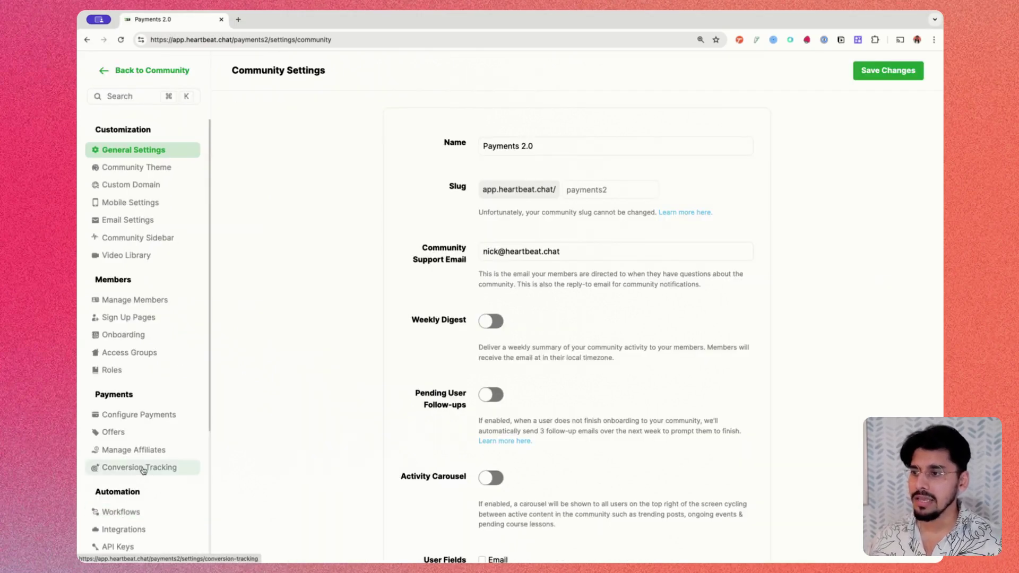
click(136, 437)
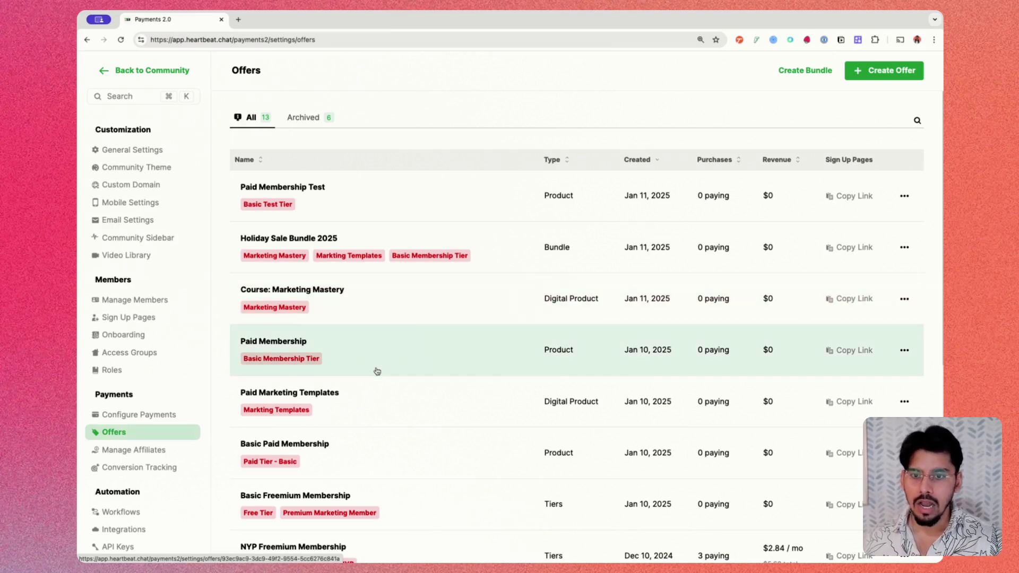
scroll(377, 371, down, 1)
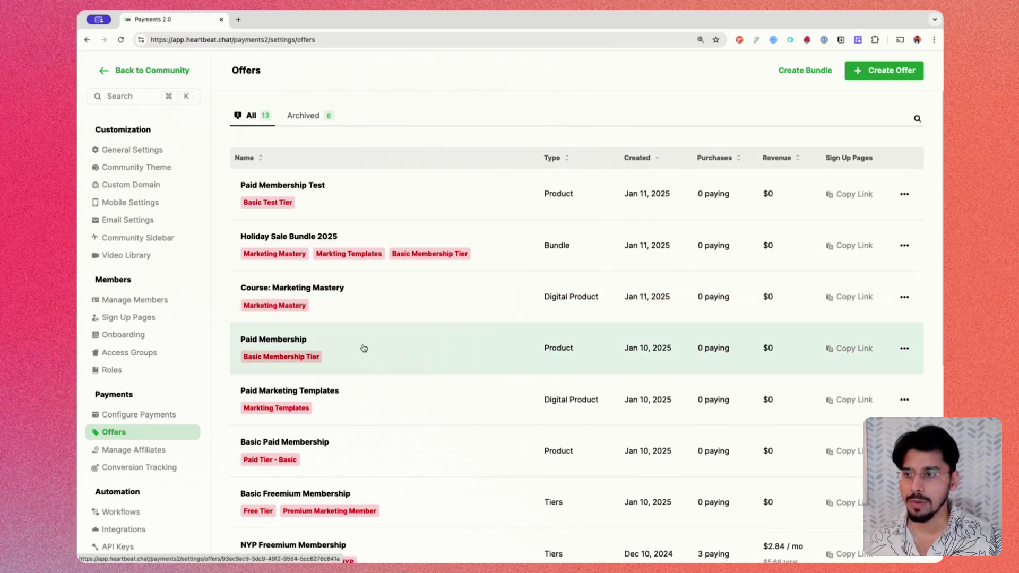
click(364, 348)
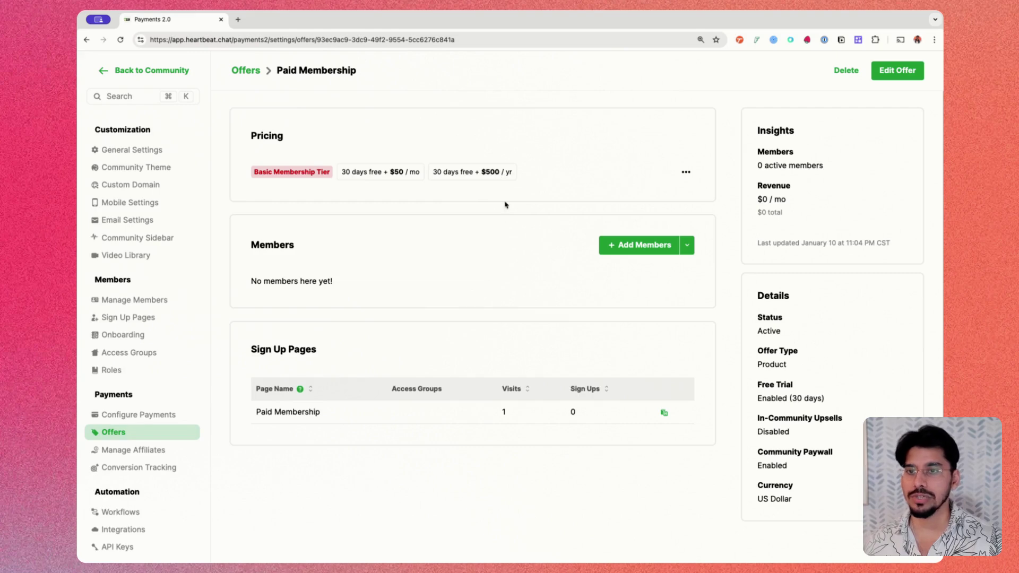
- Pick three existing community members for adding to the Paid Membership offer, and dismiss the dialog without granting an exemption or showing a paywall
click(635, 248)
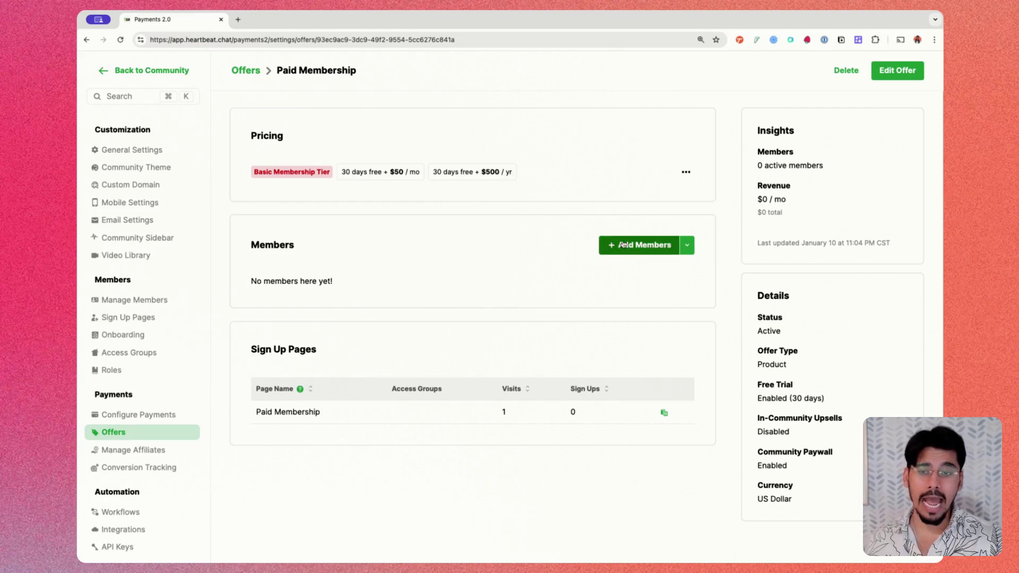
click(563, 106)
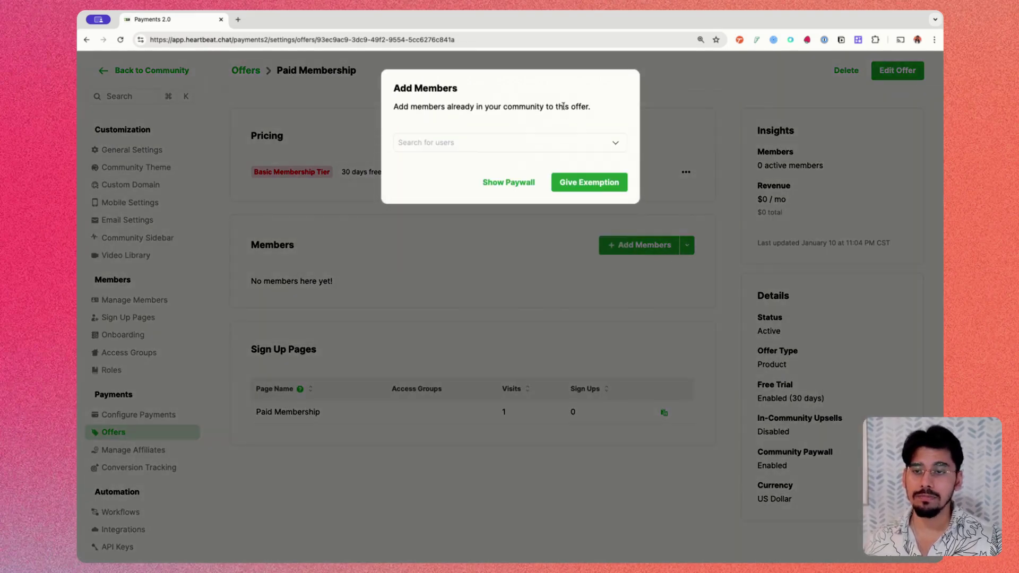
click(518, 142)
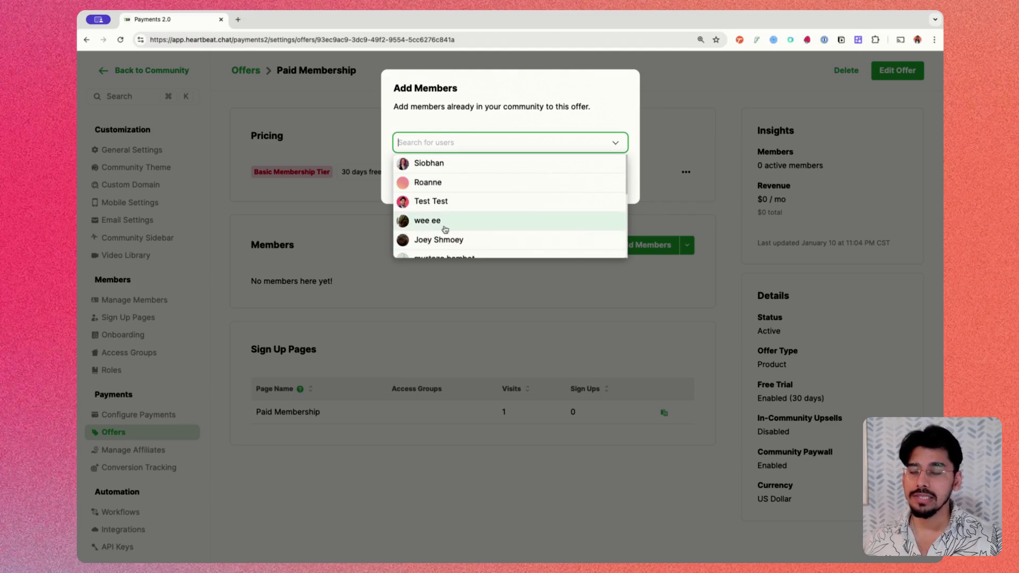
click(450, 163)
click(452, 143)
scroll(467, 207, down, 1)
scroll(469, 210, down, 3)
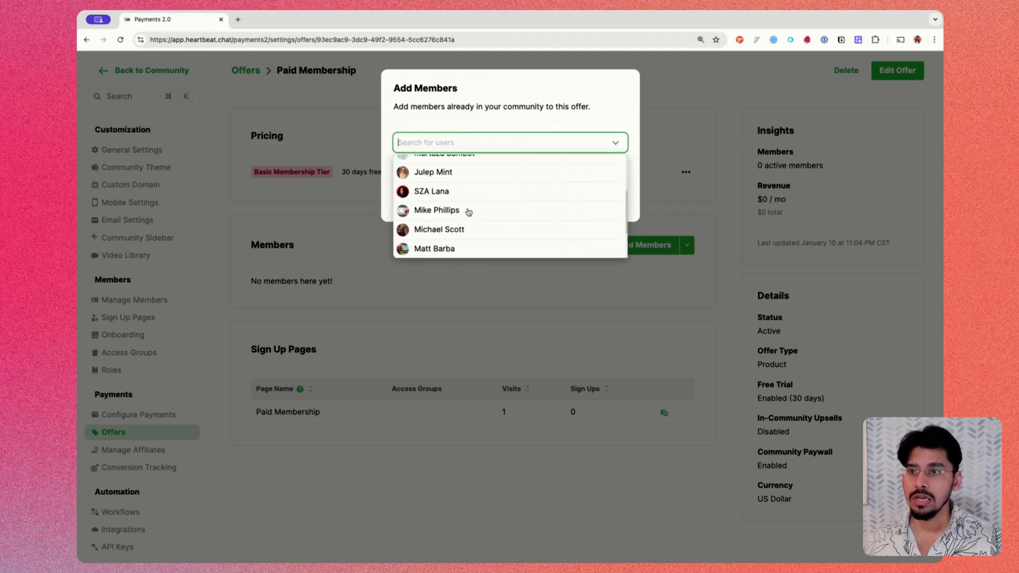
click(450, 192)
click(466, 152)
scroll(462, 192, down, 1)
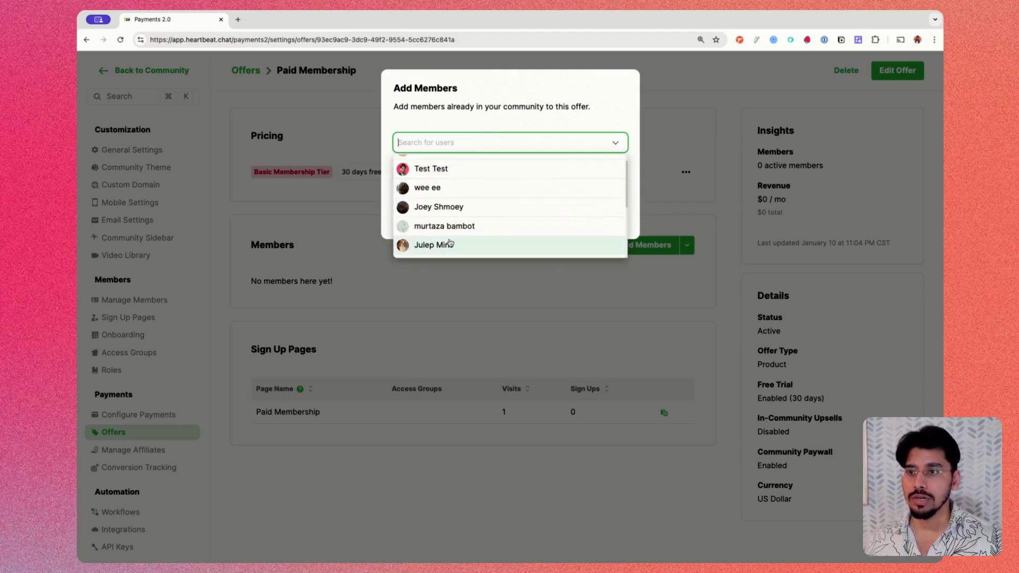
scroll(452, 236, down, 3)
click(444, 191)
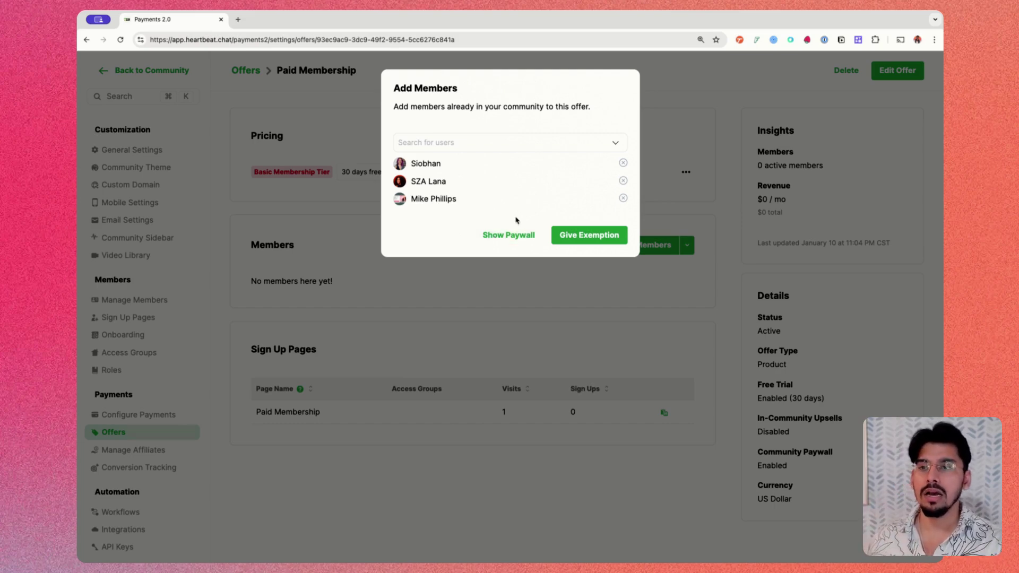
click(575, 311)
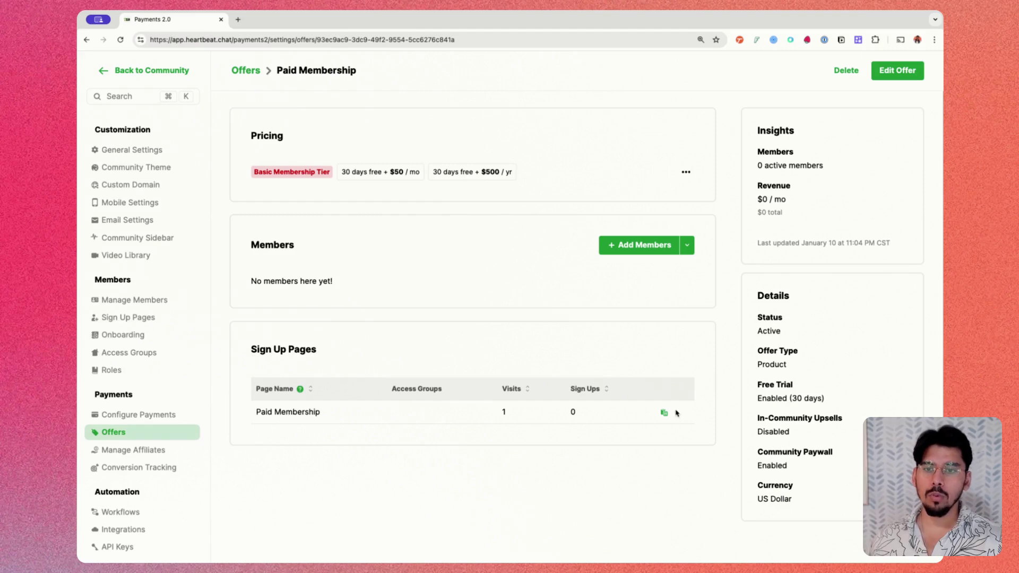
- Enter a new member's email as a pre-onboard exemption for the Paid Membership offer, and dismiss the dialog without adding it
click(688, 244)
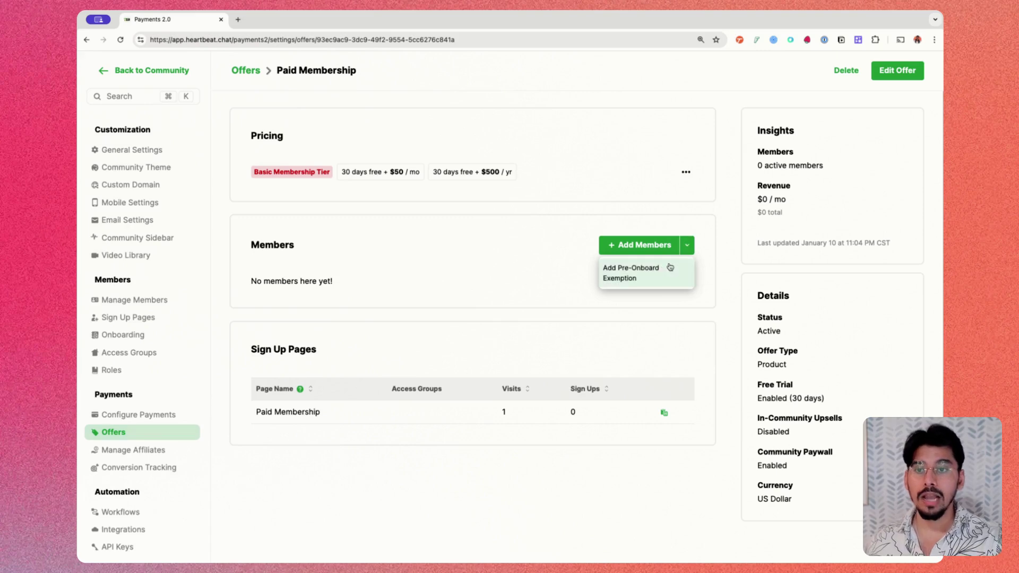
click(627, 276)
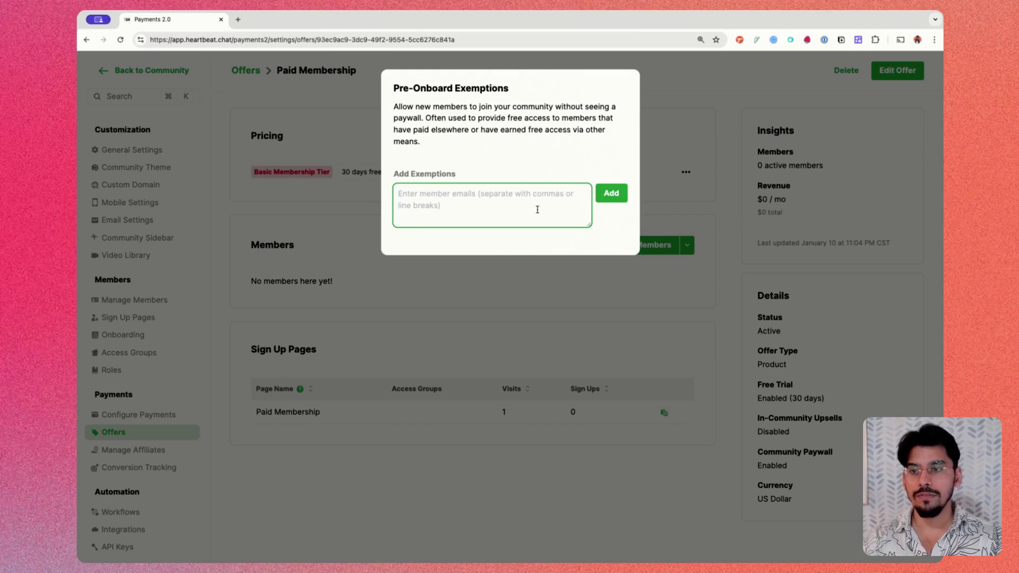
text(kendr)
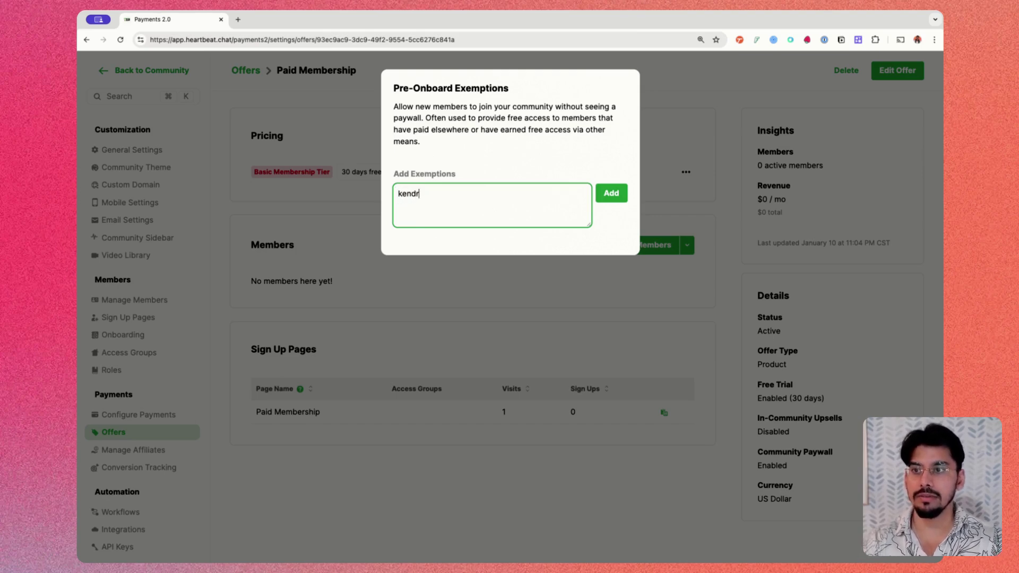
text(ick@test.com)
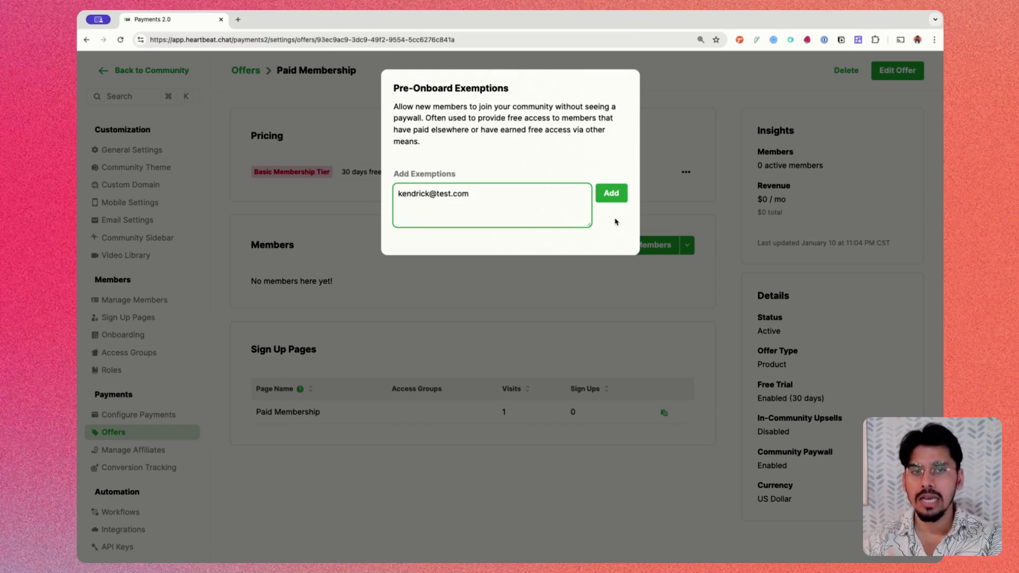
click(659, 316)
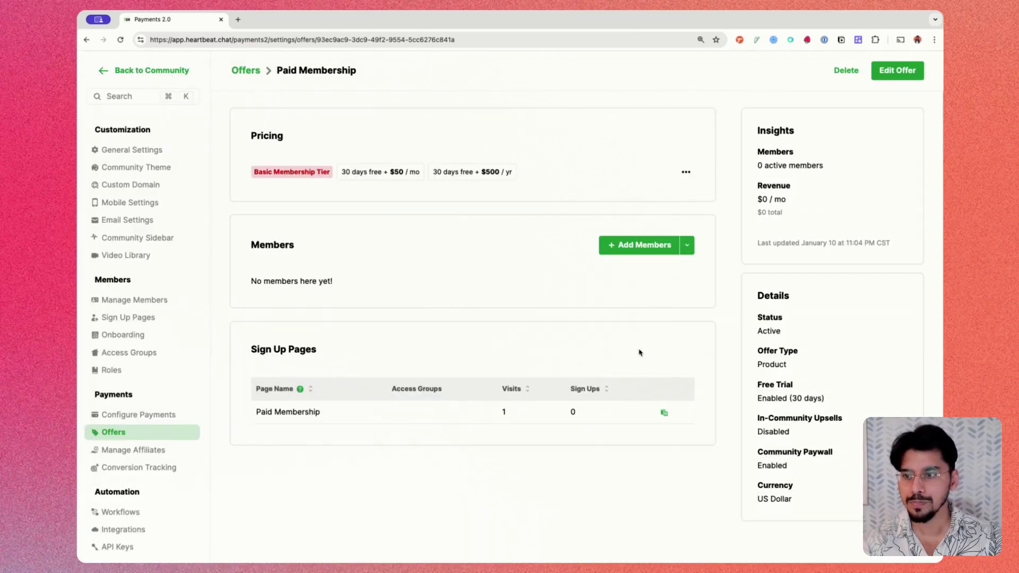
- Copy the Paid Membership sign-up page's share link for the $50 / mo price option, and close the sharing dialog
click(663, 413)
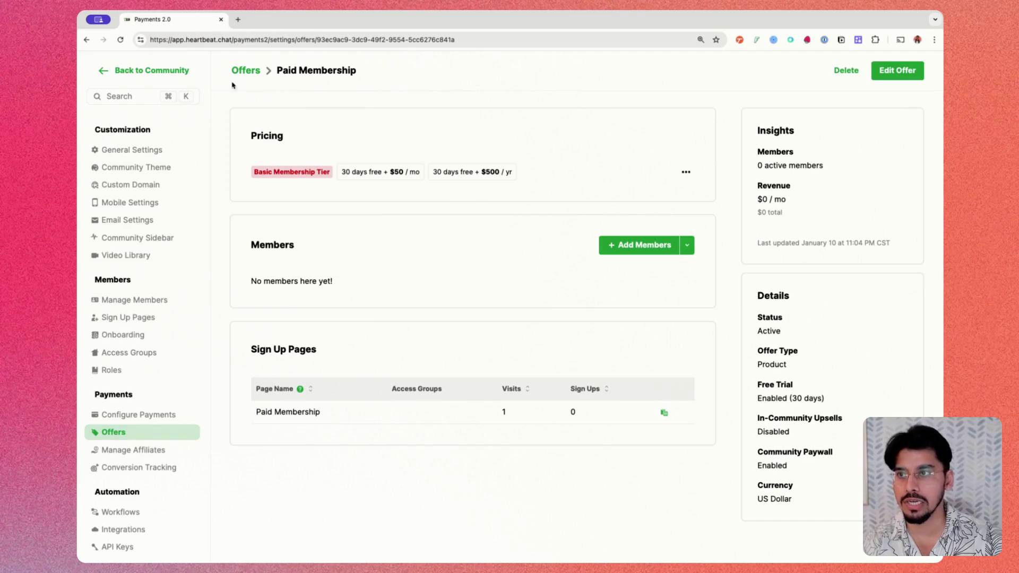
click(664, 413)
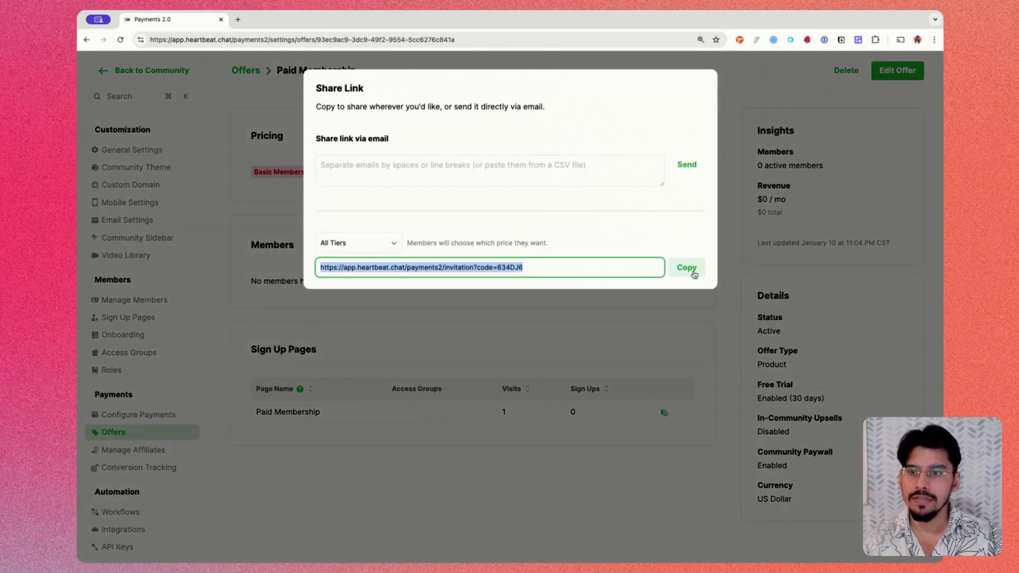
click(350, 242)
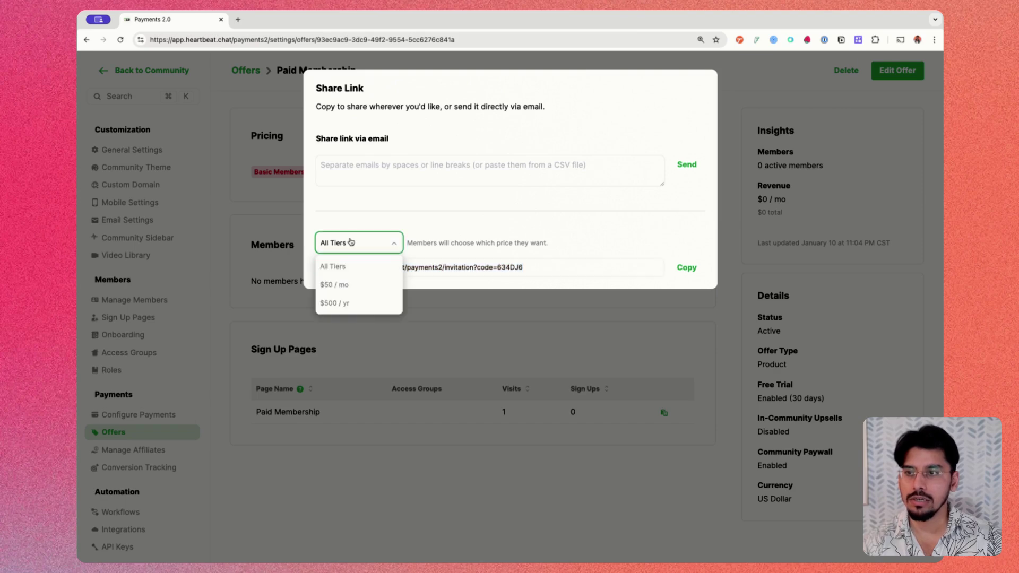
click(372, 285)
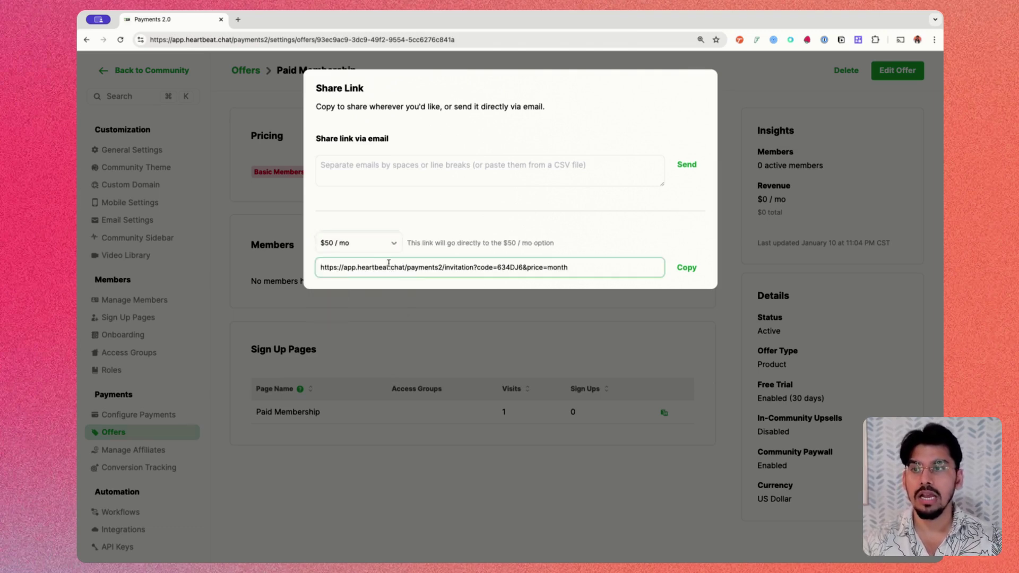
click(689, 266)
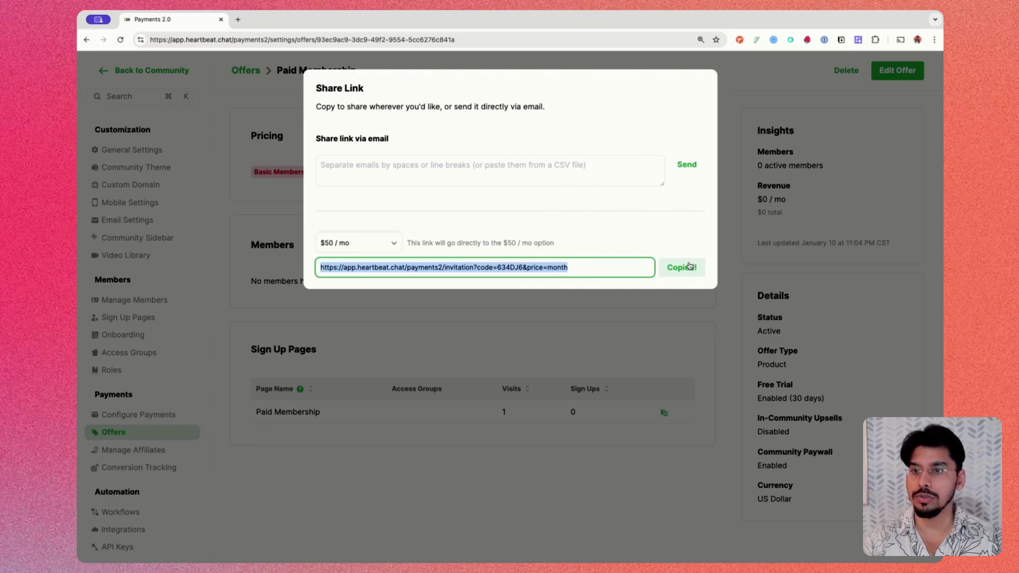
click(614, 357)
- Open the copied sign-up link in a new browser tab, and examine the free trial terms in the checkout's order summary
click(235, 25)
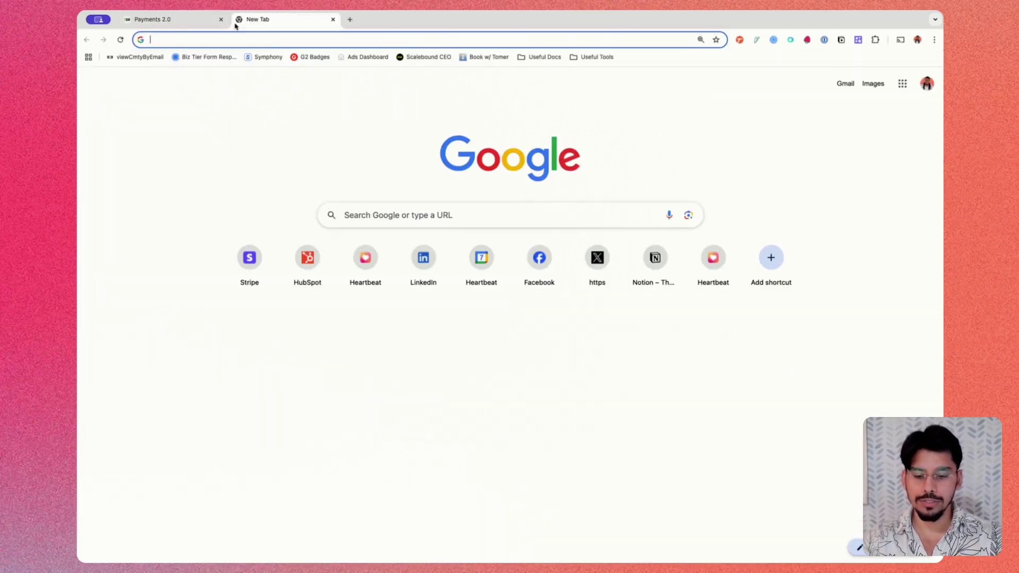
key(super+v)
key(Return)
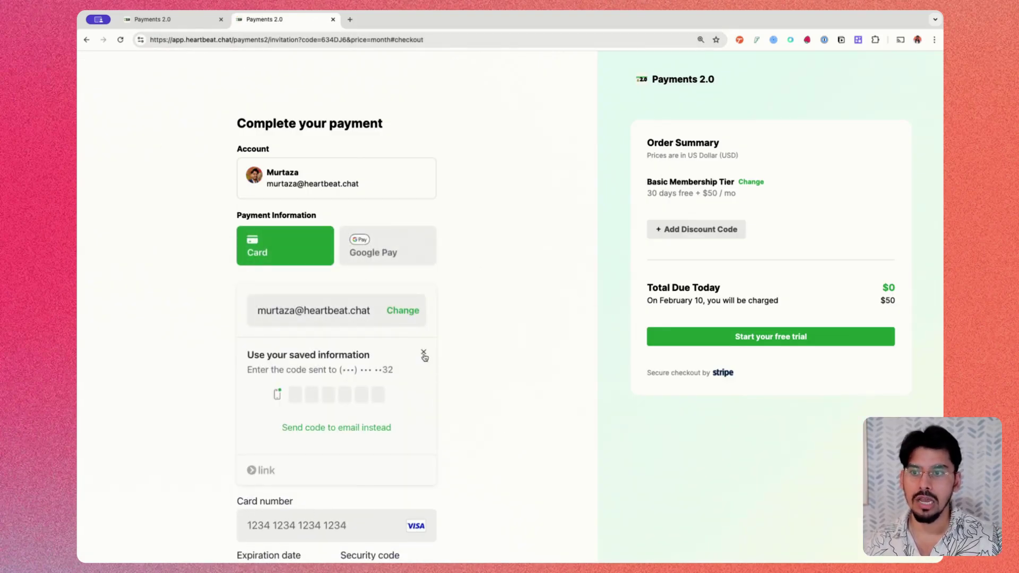
click(423, 352)
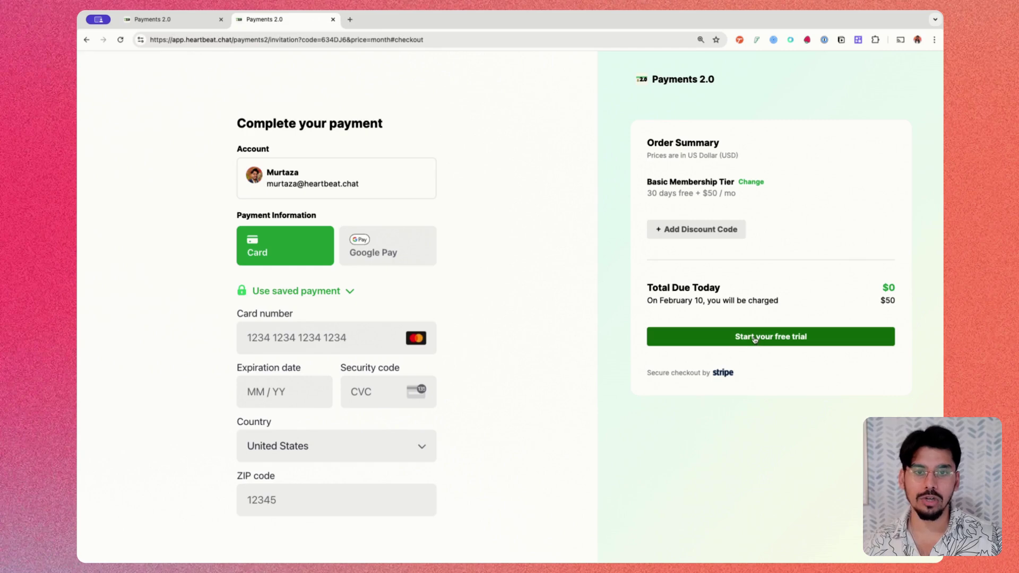
drag(648, 193, 696, 193)
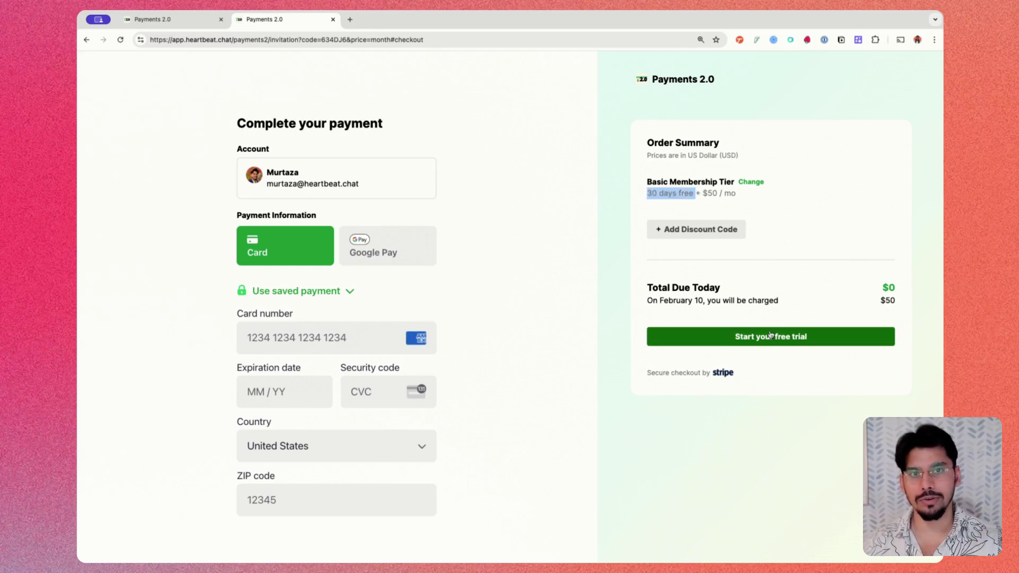
- Return to the community settings and open the NYP Freemium Membership offer from the offers list
click(158, 23)
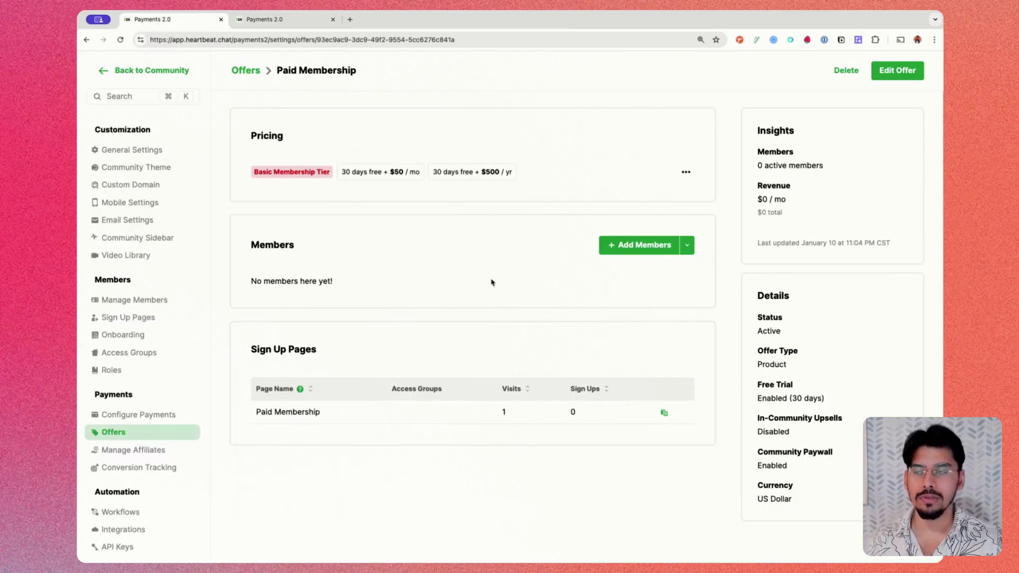
click(237, 74)
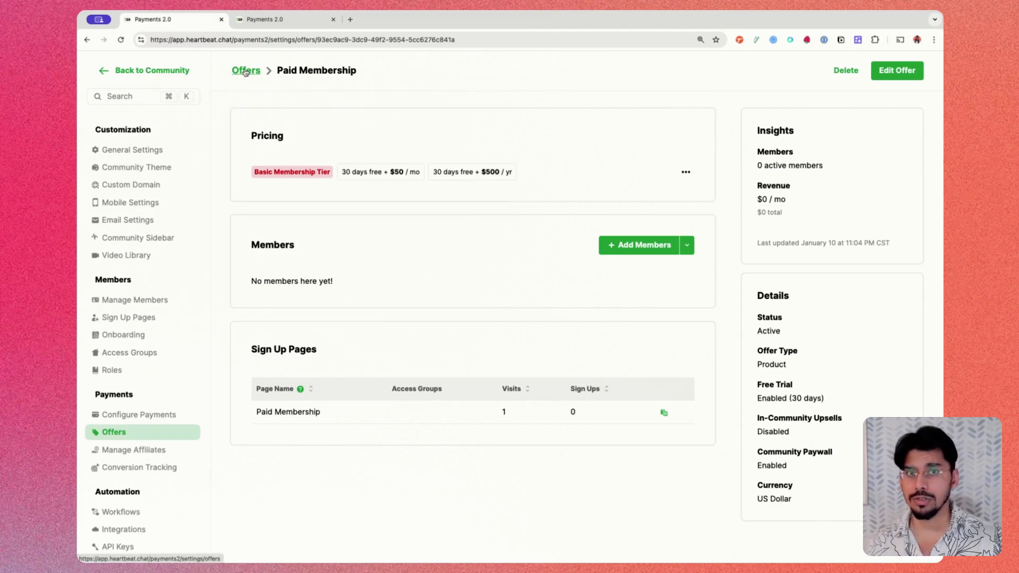
scroll(578, 187, down, 1)
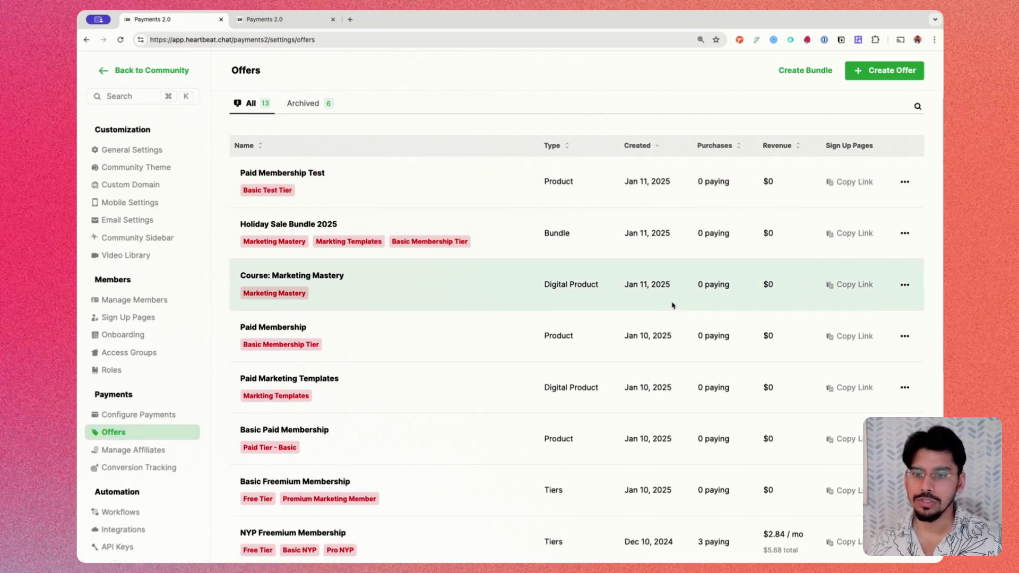
scroll(671, 303, down, 5)
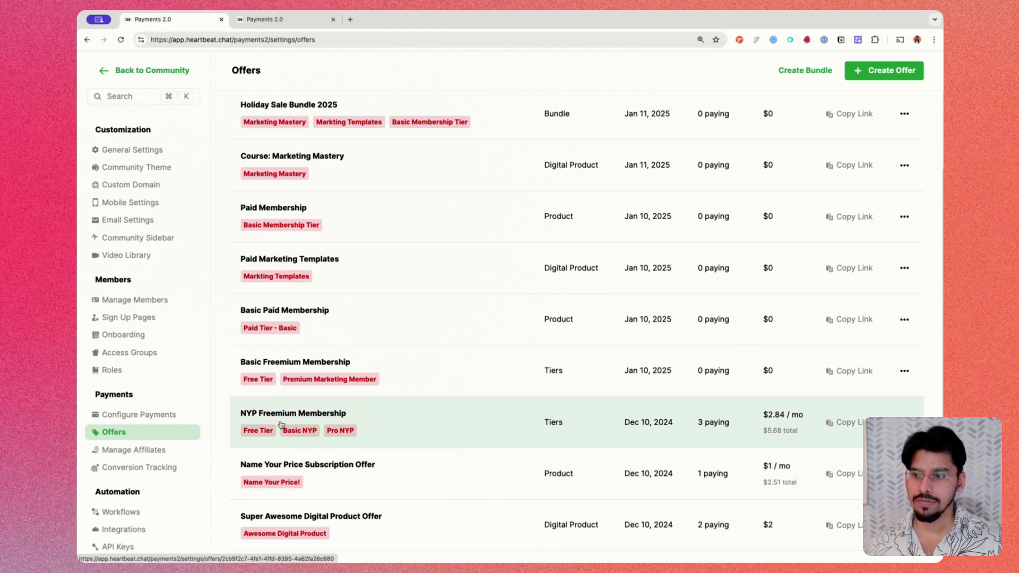
click(388, 432)
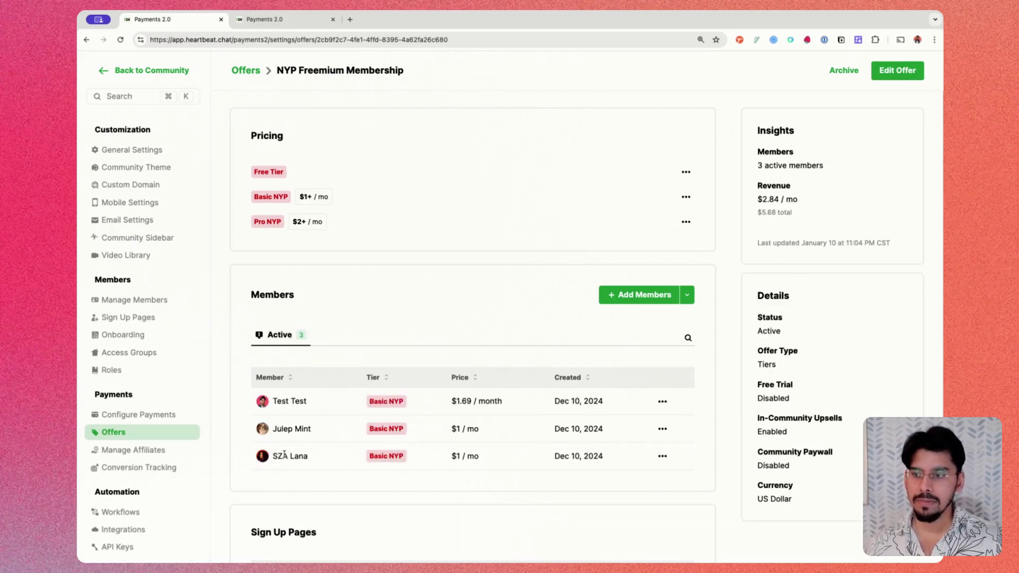
- Start cancelling the subscription of the last member listed under NYP Freemium Membership, and dismiss the confirmation without cancelling it
click(661, 457)
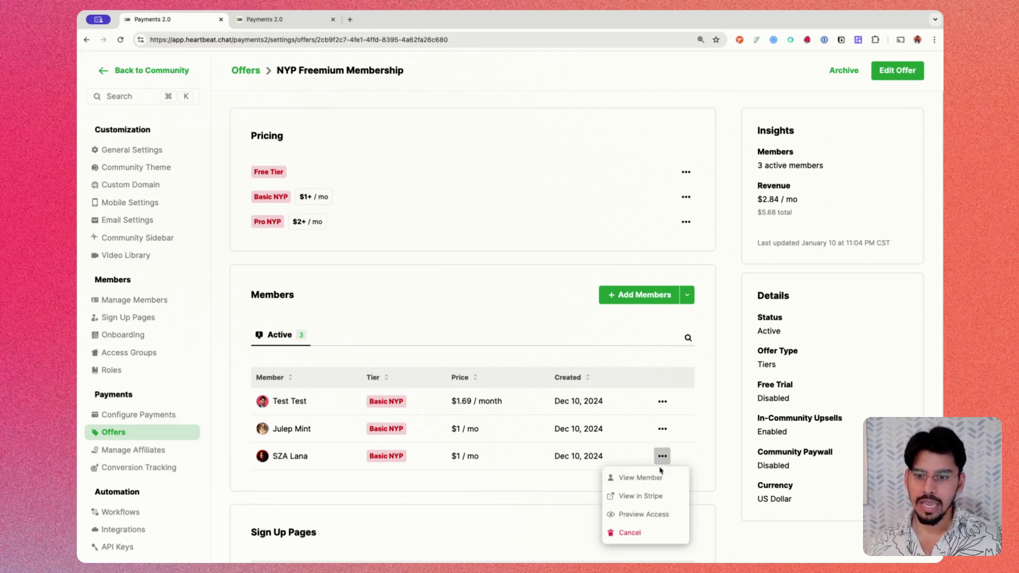
click(631, 533)
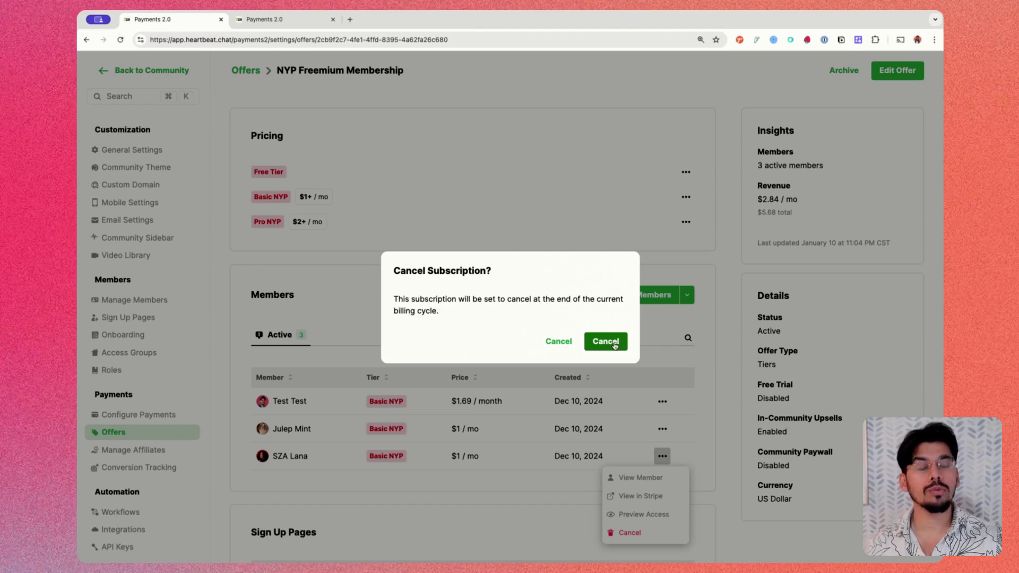
click(723, 361)
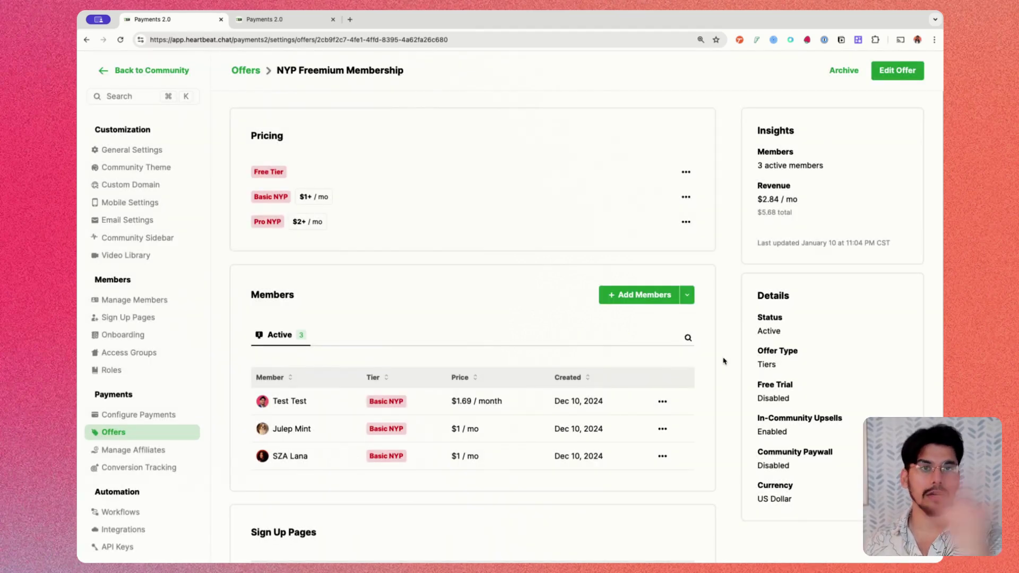